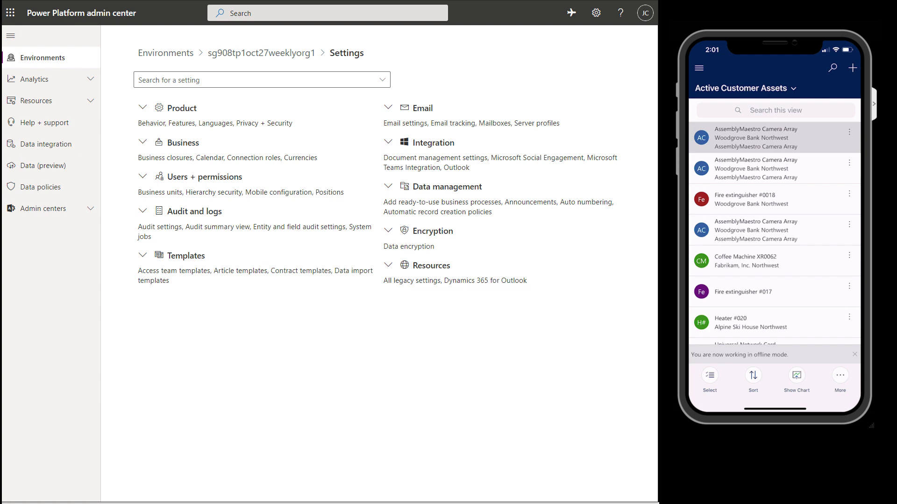
Open the Field Service Mobile - Offline Profile from the environment's mobile configuration settings, widening the profile list's Name column.
{"action": "left_click", "coordinate": [146, 177]}
{"action": "left_click", "coordinate": [168, 207]}
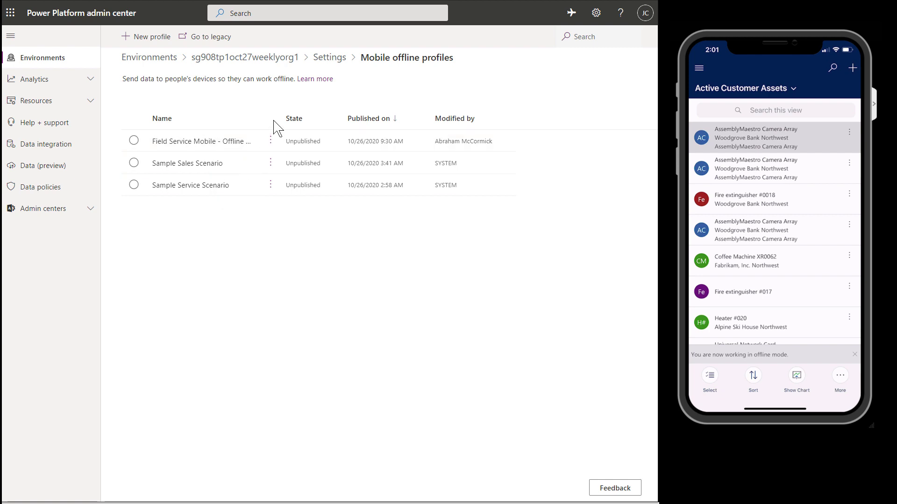
{"action": "left_click_drag", "start_coordinate": [279, 120], "coordinate": [322, 120]}
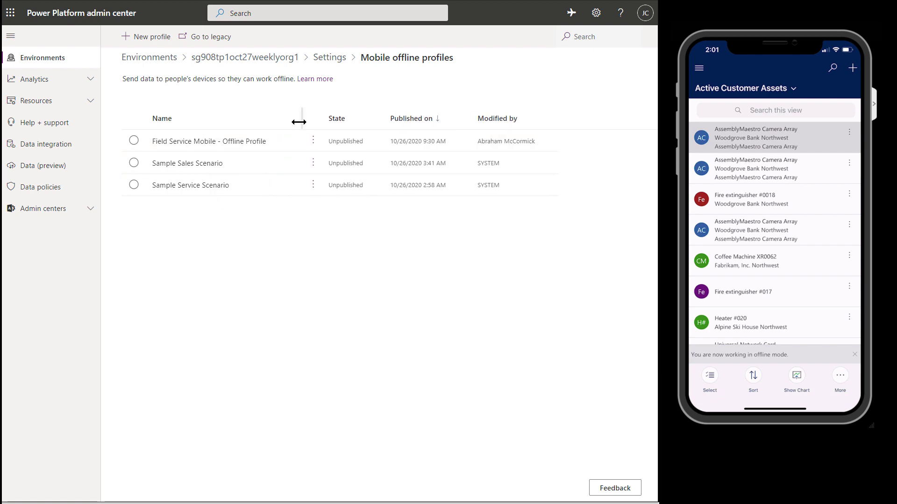
{"action": "left_click", "coordinate": [242, 146]}
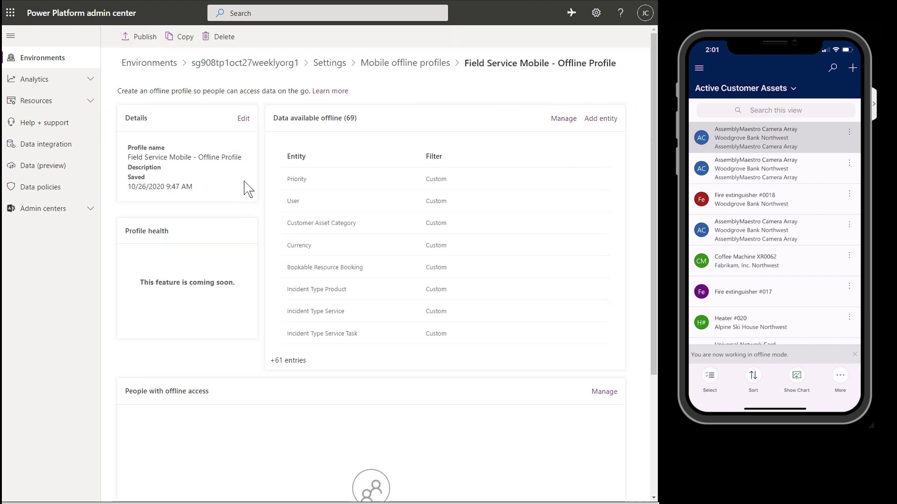
Add the administrator user to the people with offline access for this profile and save.
{"action": "scroll", "coordinate": [327, 289], "scroll_direction": "down", "scroll_amount": 4}
{"action": "left_click", "coordinate": [374, 386]}
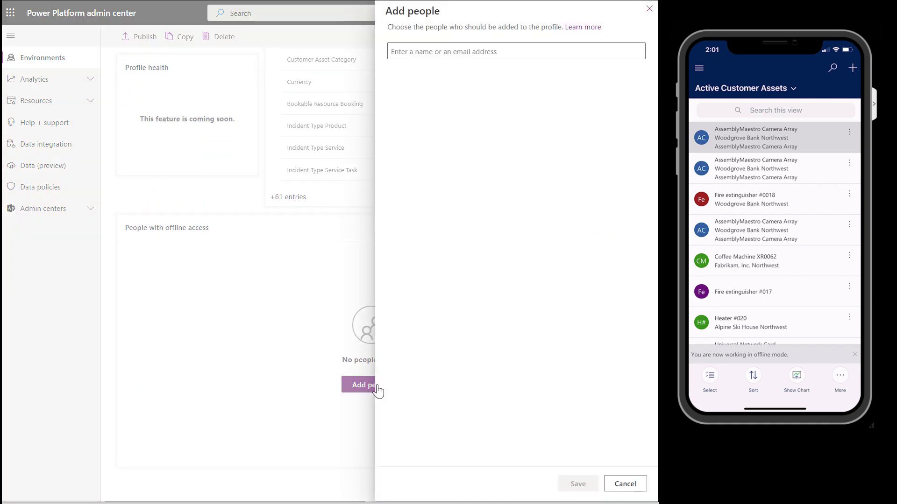
{"action": "left_click", "coordinate": [472, 50]}
{"action": "type", "text": "abra"}
{"action": "left_click", "coordinate": [483, 71]}
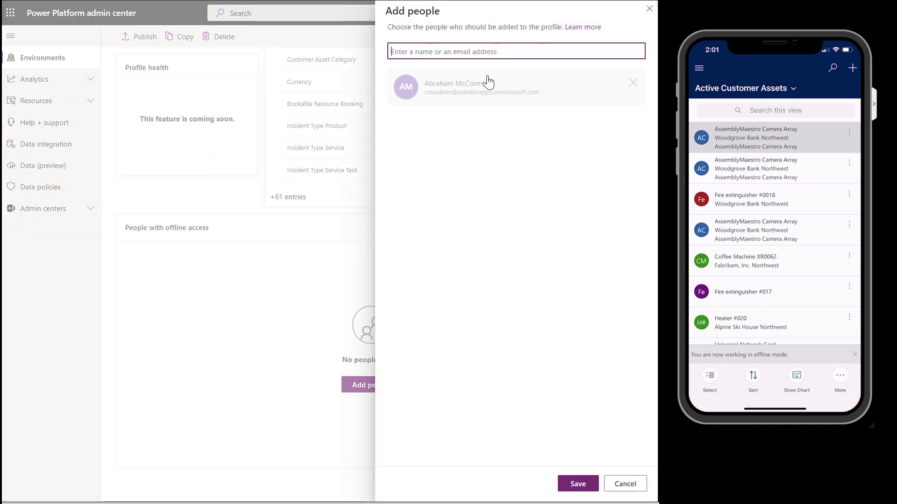
{"action": "left_click", "coordinate": [574, 485]}
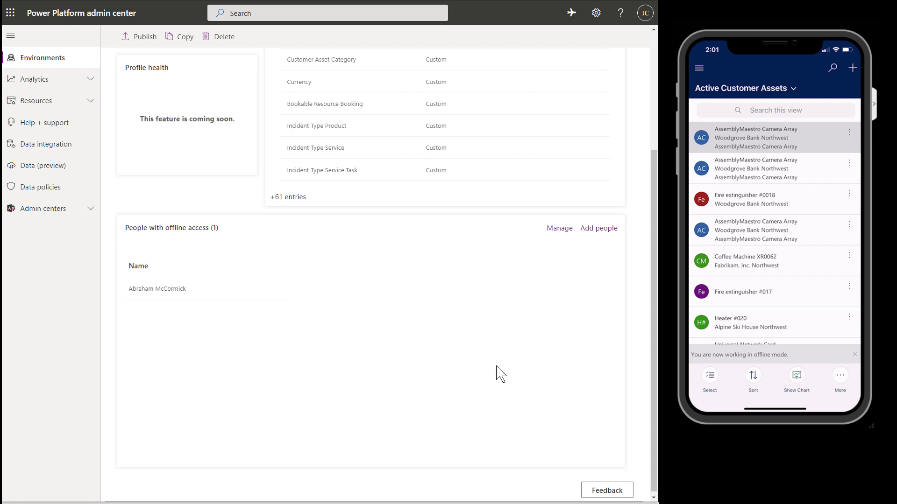
Sort the profile's full list of offline entities by entity name and open Bookable Resource Booking for editing.
{"action": "scroll", "coordinate": [499, 374], "scroll_direction": "up", "scroll_amount": 4}
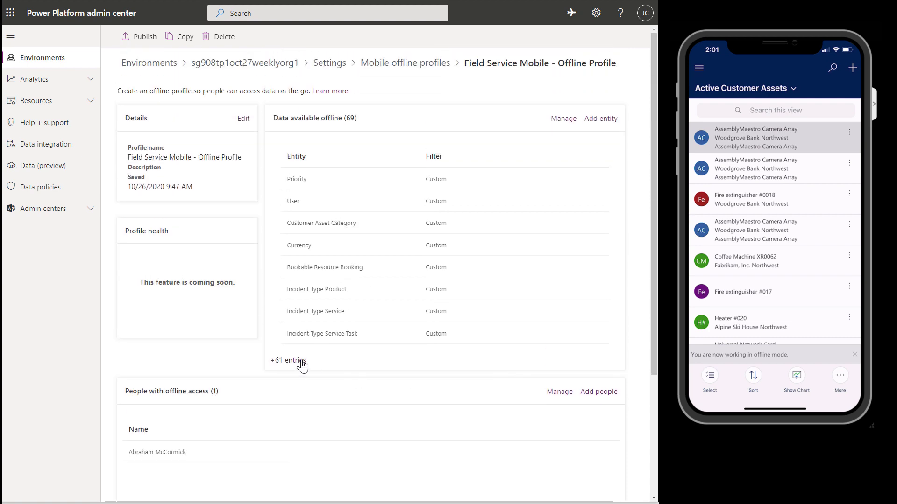
{"action": "left_click", "coordinate": [295, 360]}
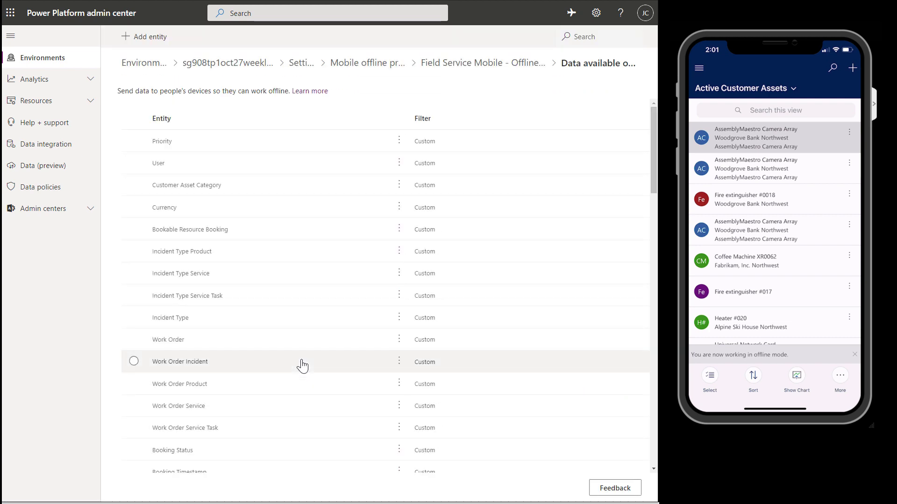
{"action": "left_click", "coordinate": [238, 122]}
{"action": "left_click", "coordinate": [134, 252]}
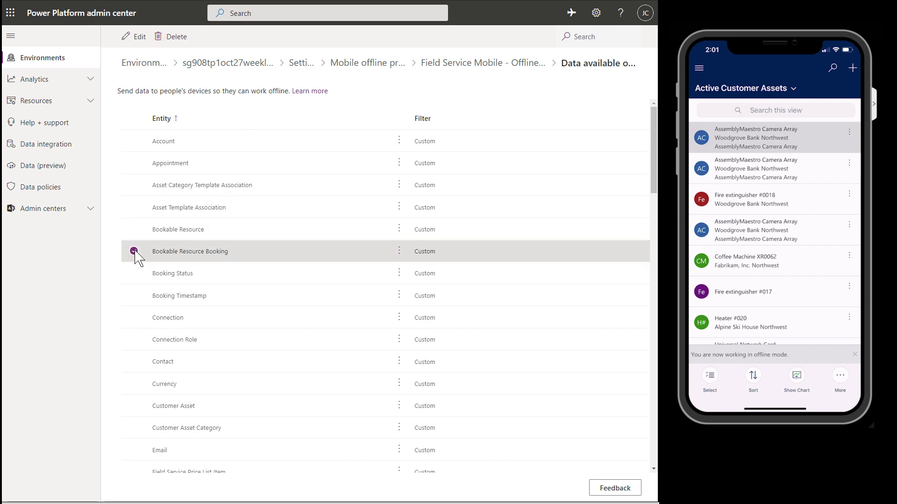
{"action": "left_click", "coordinate": [399, 250]}
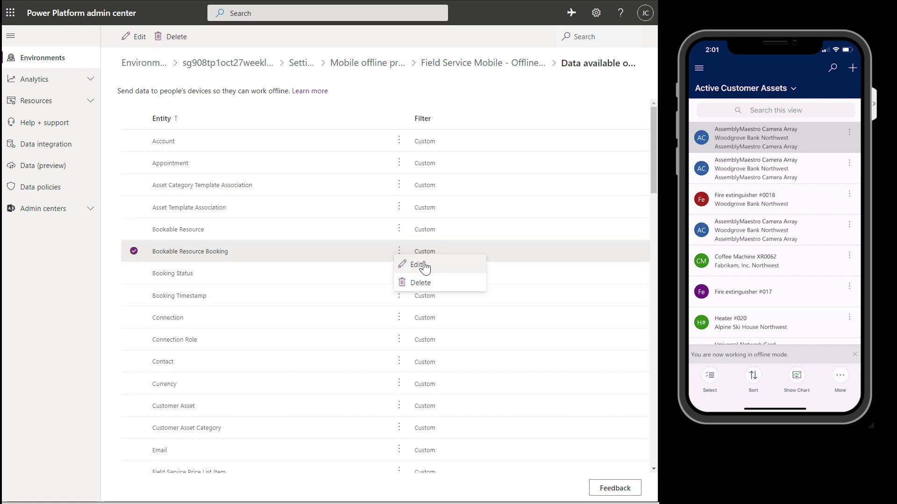
{"action": "left_click", "coordinate": [424, 267]}
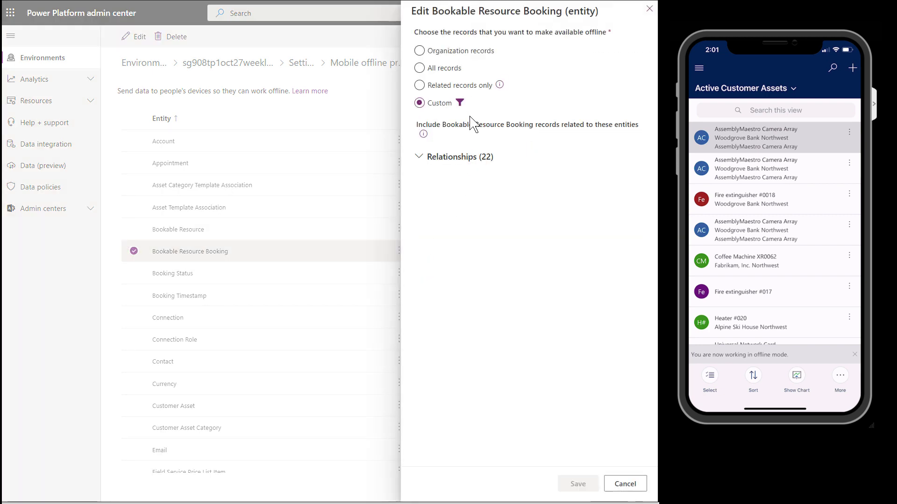
Review the custom filter and the relationships of the Bookable Resource Booking entity, closing both without changes.
{"action": "left_click", "coordinate": [460, 103]}
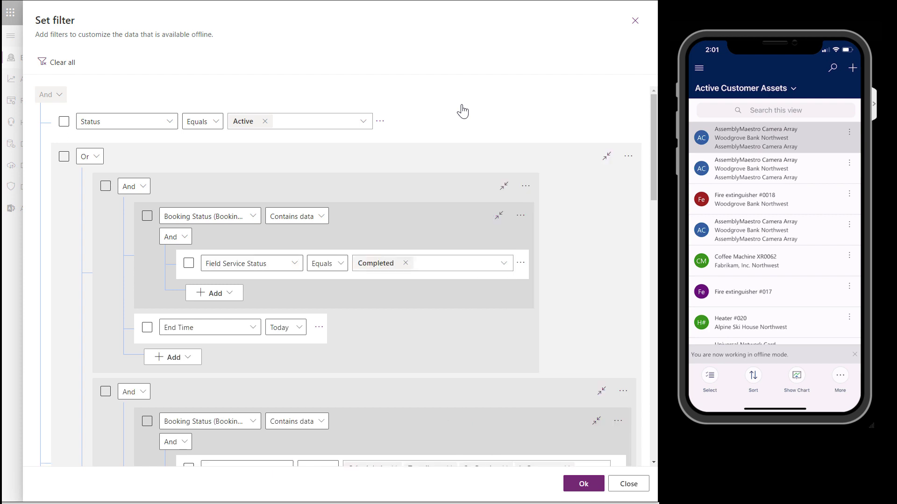
{"action": "scroll", "coordinate": [585, 247], "scroll_direction": "down", "scroll_amount": 5}
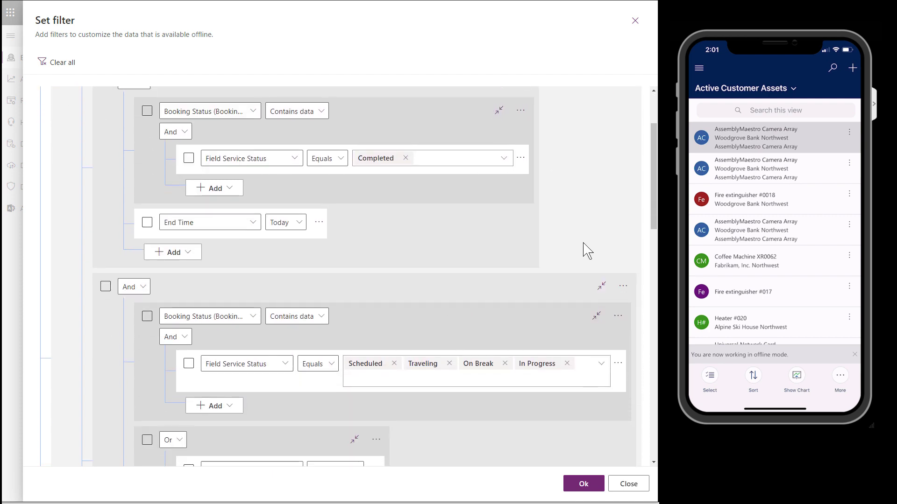
{"action": "scroll", "coordinate": [585, 248], "scroll_direction": "down", "scroll_amount": 1}
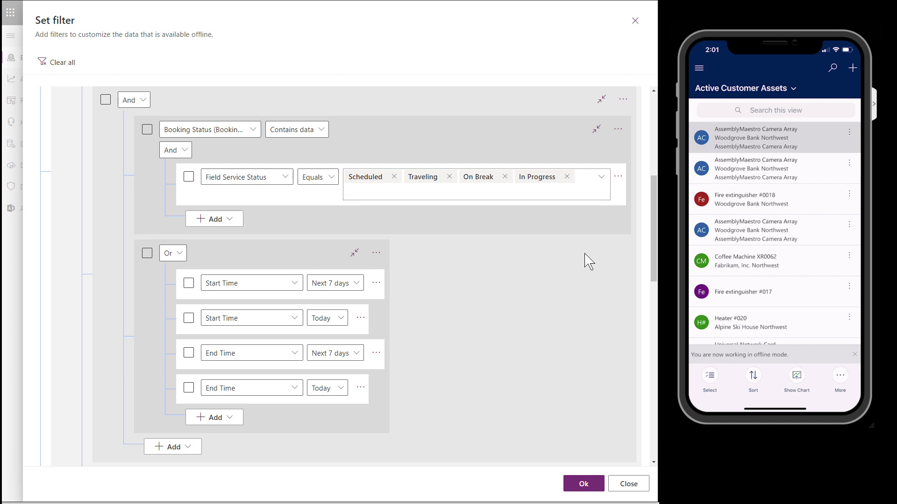
{"action": "left_click", "coordinate": [629, 485]}
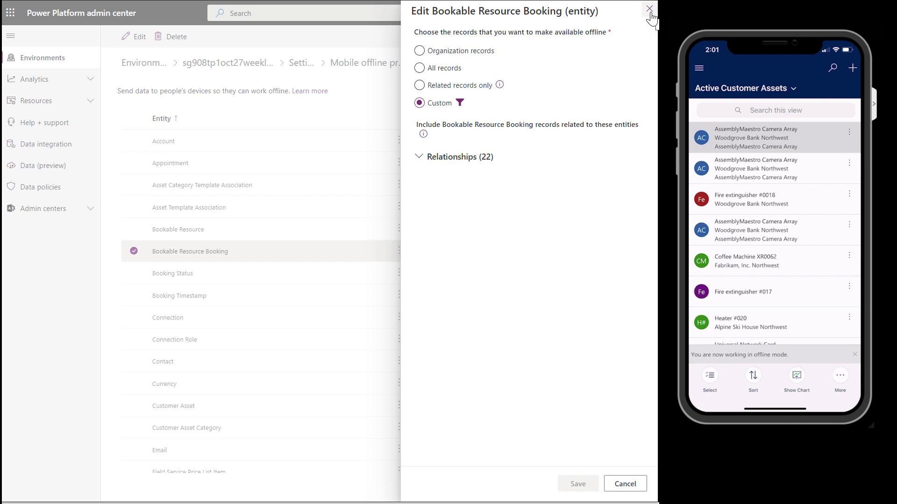
{"action": "left_click", "coordinate": [425, 159]}
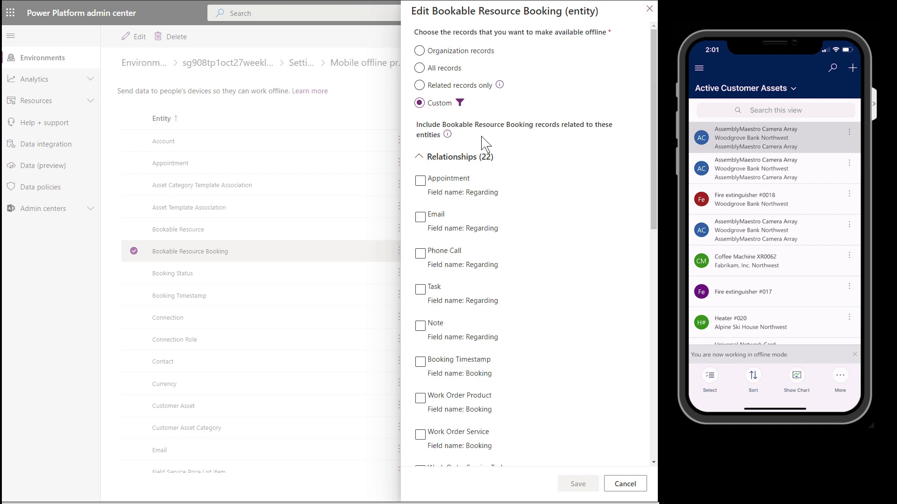
{"action": "left_click", "coordinate": [648, 9]}
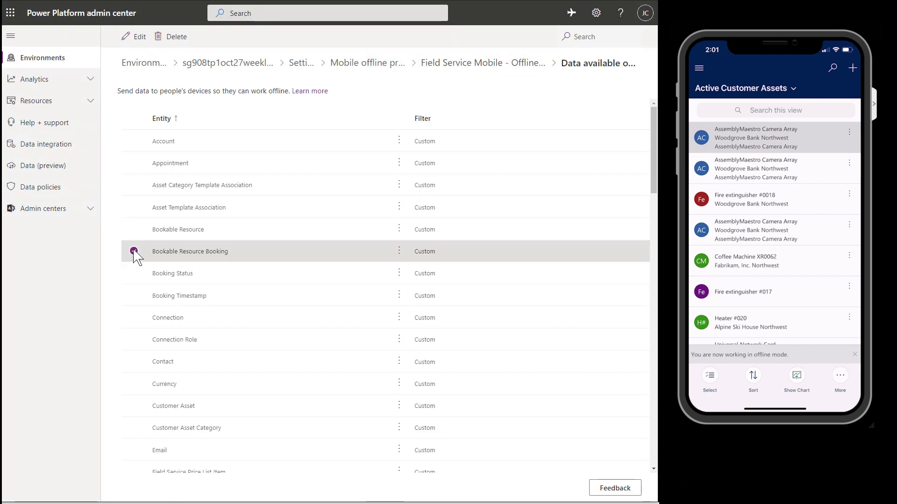
Return to the Field Service Mobile - Offline Profile and publish it.
{"action": "left_click", "coordinate": [497, 69]}
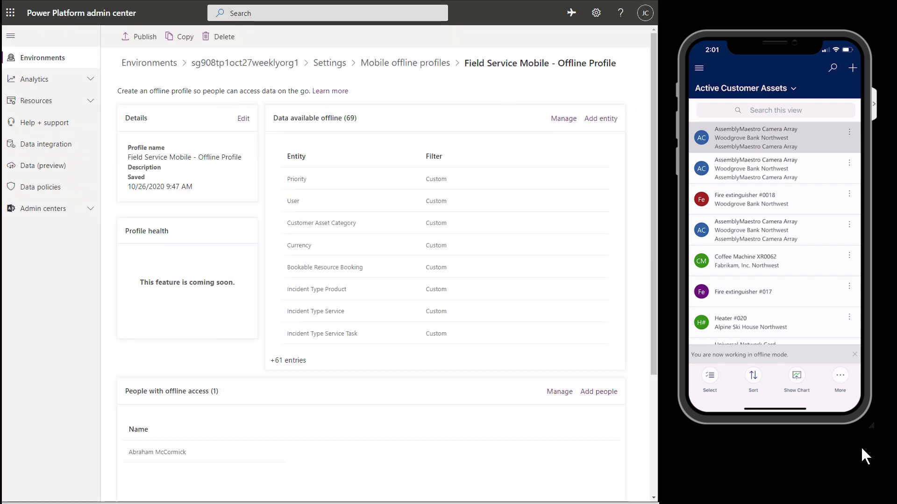
{"action": "left_click", "coordinate": [145, 42]}
{"action": "left_click", "coordinate": [346, 283]}
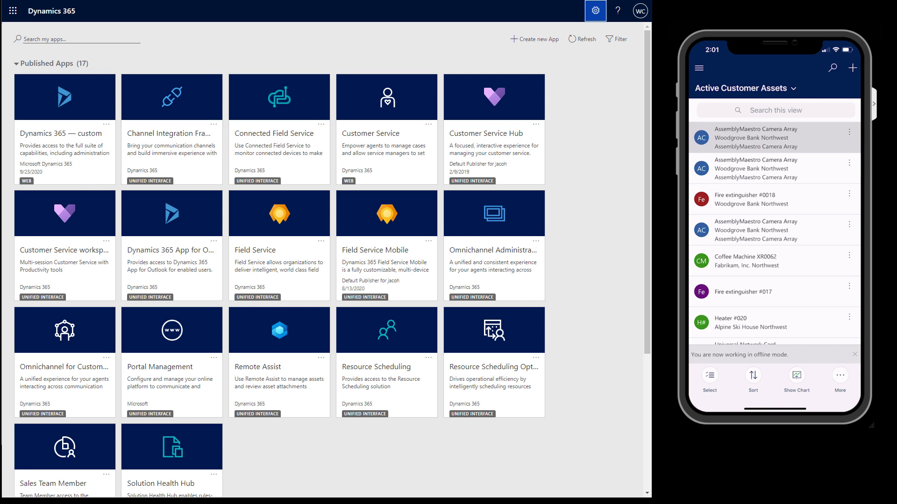
Open the Field Service Mobile app in App Designer and show its properties.
{"action": "left_click", "coordinate": [428, 241]}
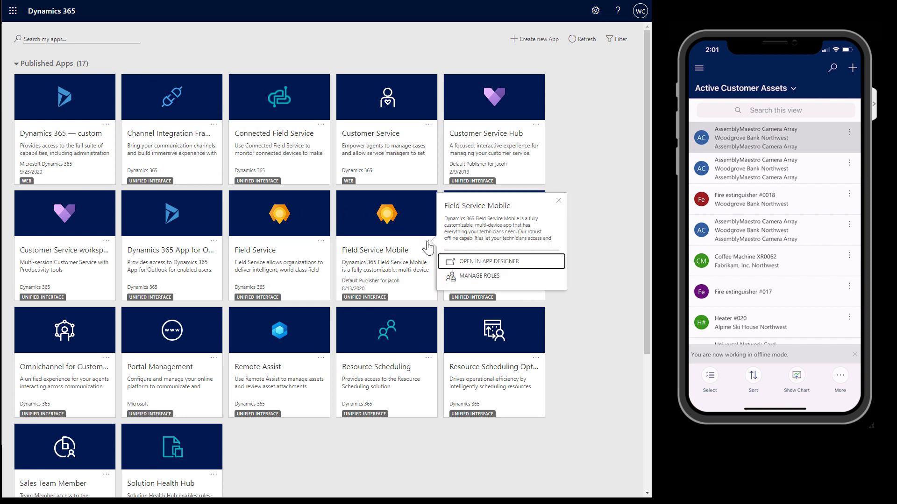
{"action": "left_click", "coordinate": [482, 266]}
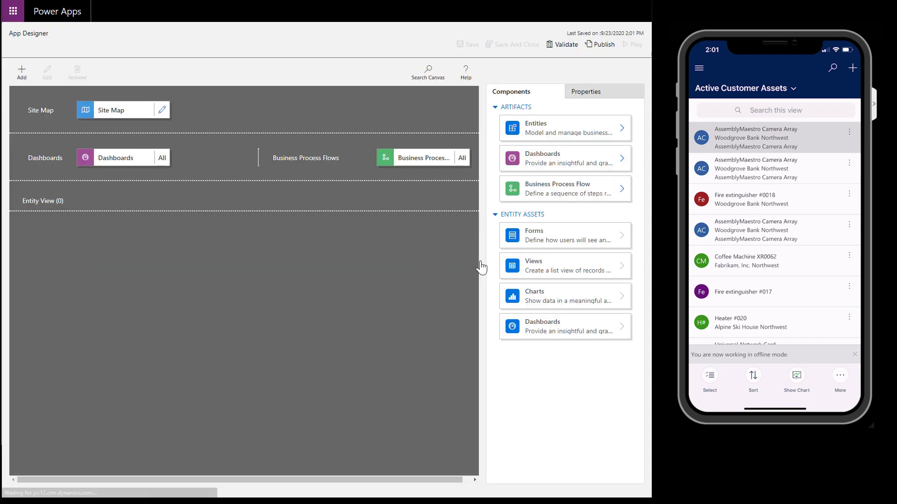
{"action": "left_click", "coordinate": [586, 96]}
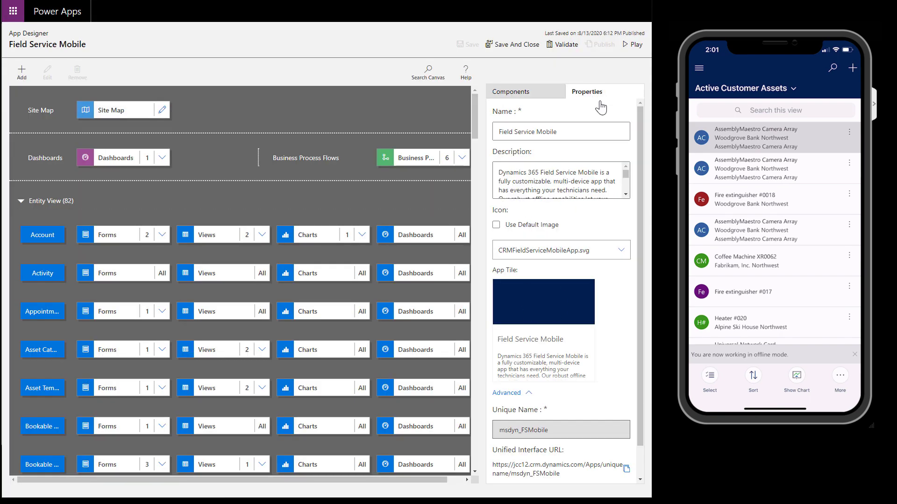
Switch the Bookable Resource Booking form, Booking and Work Order, to the classic editor and open its form properties.
{"action": "scroll", "coordinate": [634, 357], "scroll_direction": "down", "scroll_amount": 2}
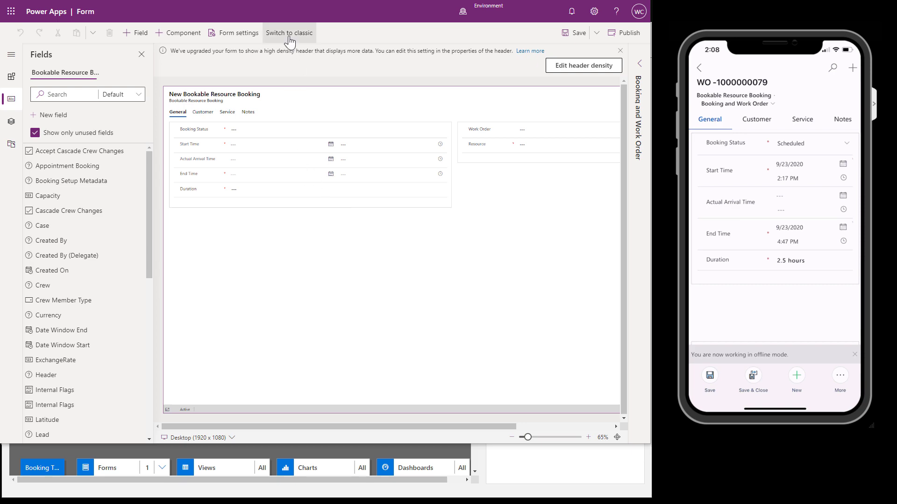
{"action": "left_click", "coordinate": [289, 34]}
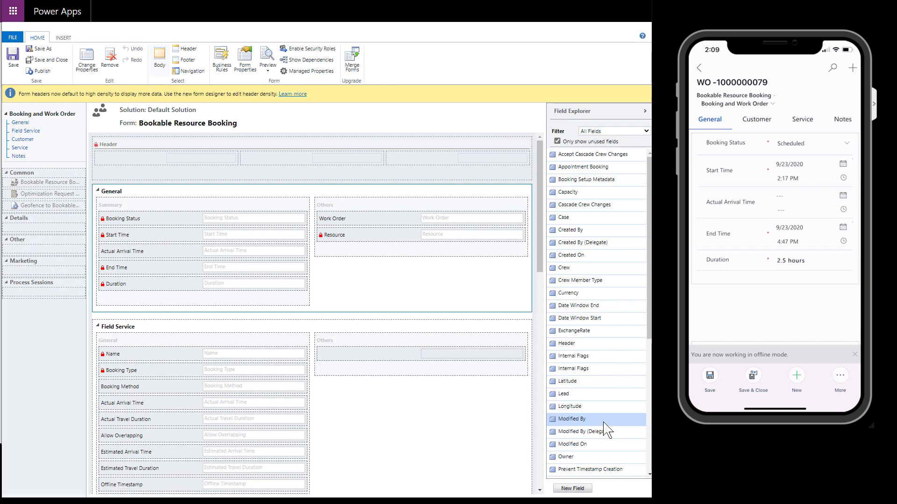
{"action": "left_click", "coordinate": [243, 66]}
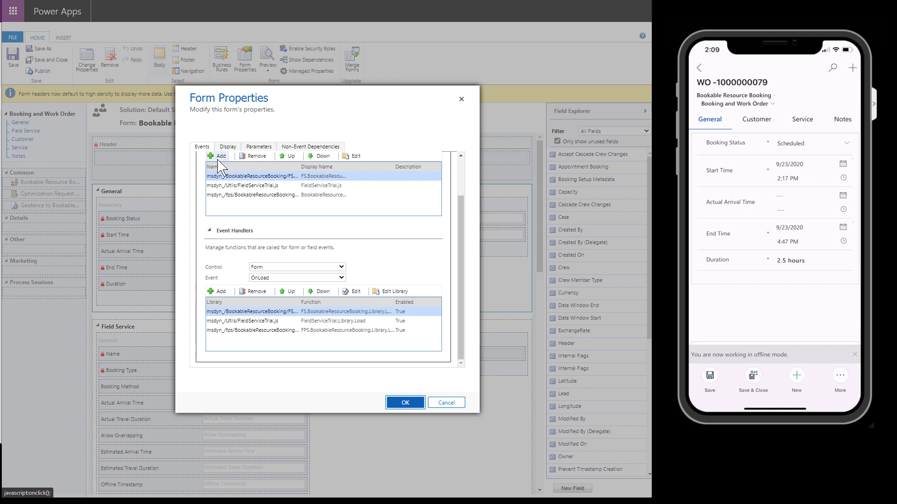
Start a new web resource for the form's libraries and set its type to Script (JScript).
{"action": "left_click", "coordinate": [219, 159]}
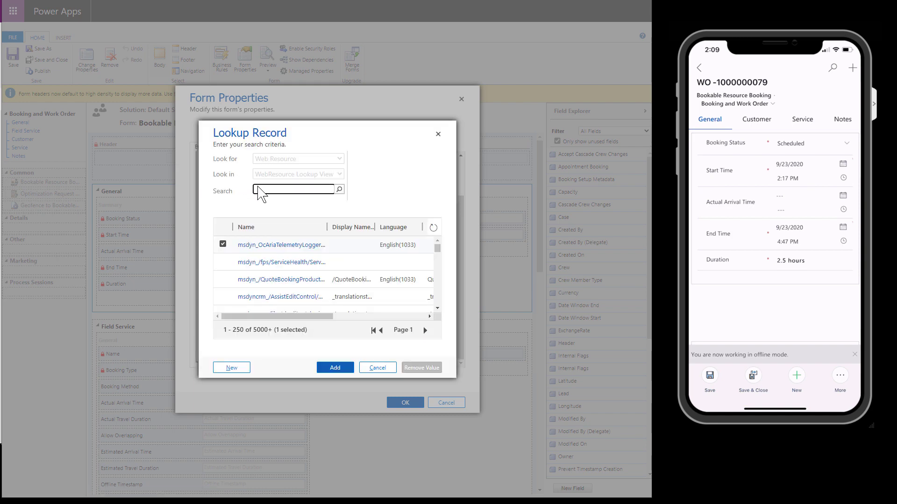
{"action": "left_click", "coordinate": [244, 369]}
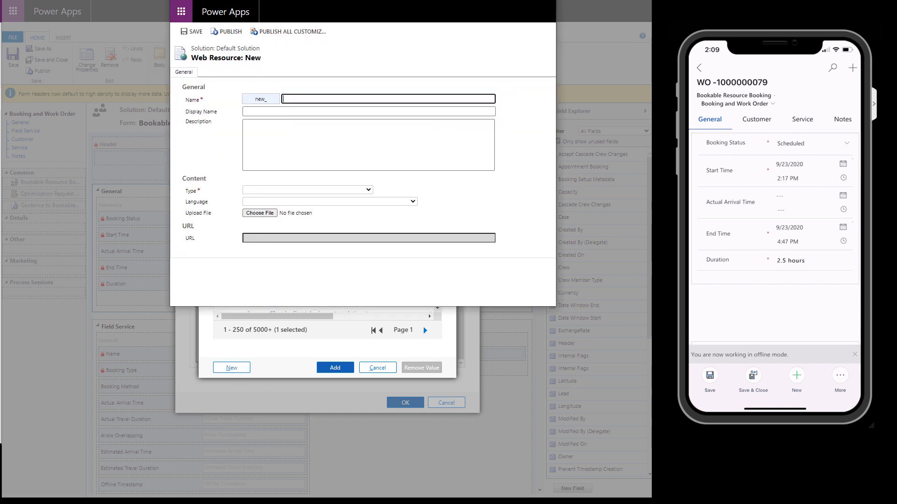
{"action": "left_click", "coordinate": [289, 190]}
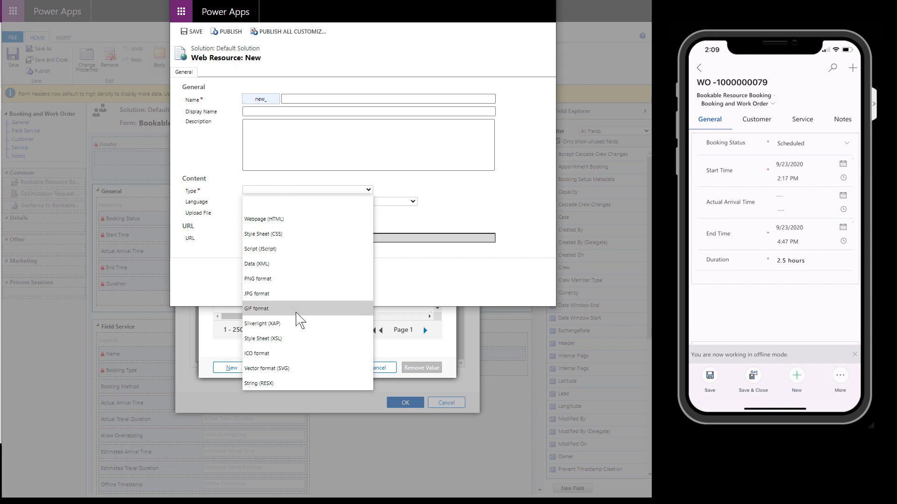
{"action": "left_click", "coordinate": [260, 249]}
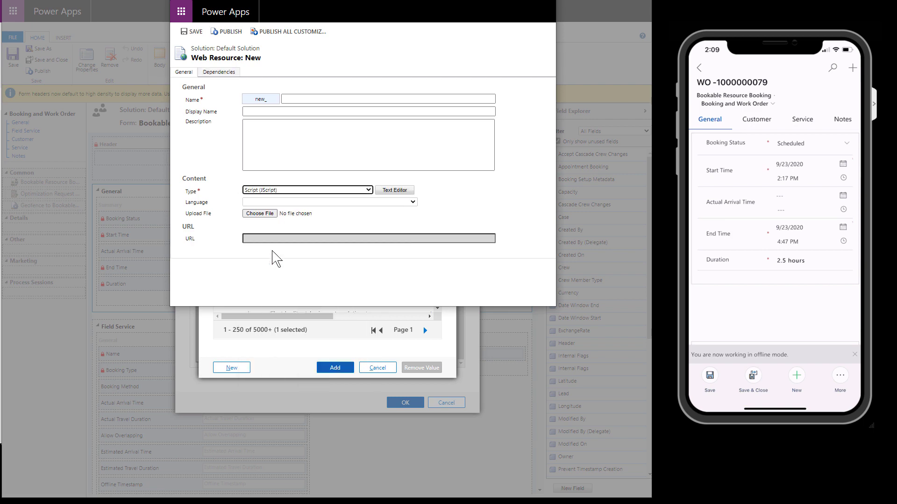